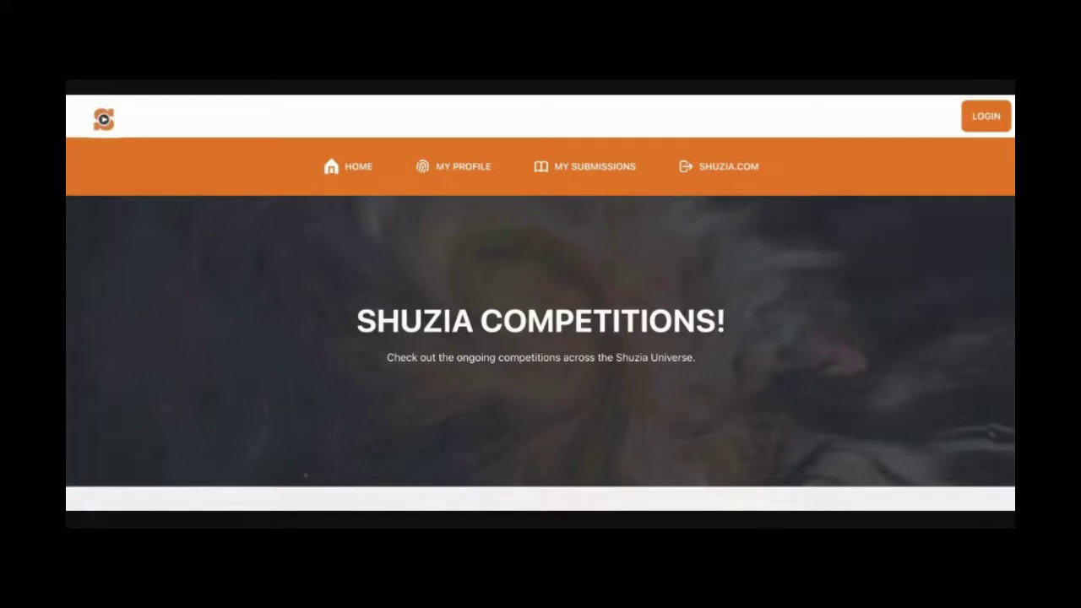
# - Log in to the Shuzia competitions site with the existing Google account
pyautogui.click(986, 120)
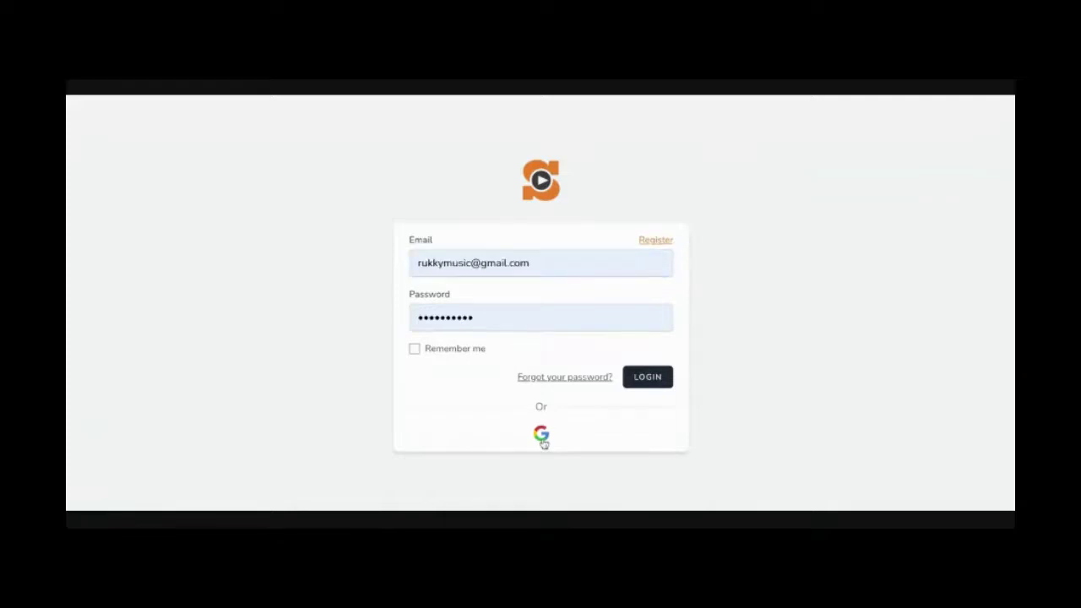
pyautogui.click(541, 436)
pyautogui.click(559, 310)
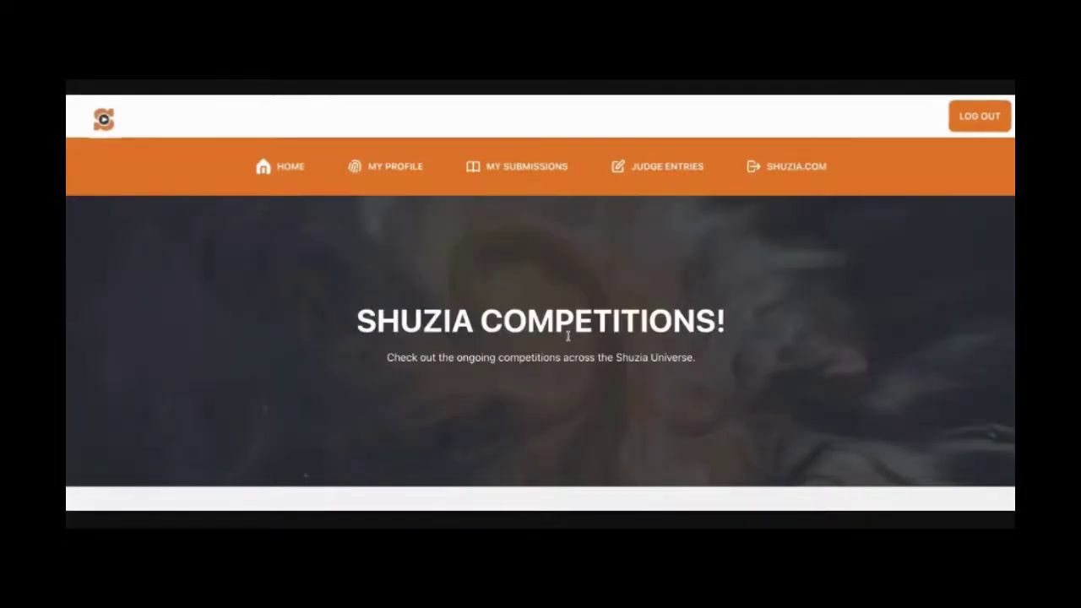
# - Find the Flash Fiction Competition among the ongoing competitions, highlight its description and open its details
pyautogui.scroll(-3, 568, 345)
pyautogui.scroll(-5, 569, 344)
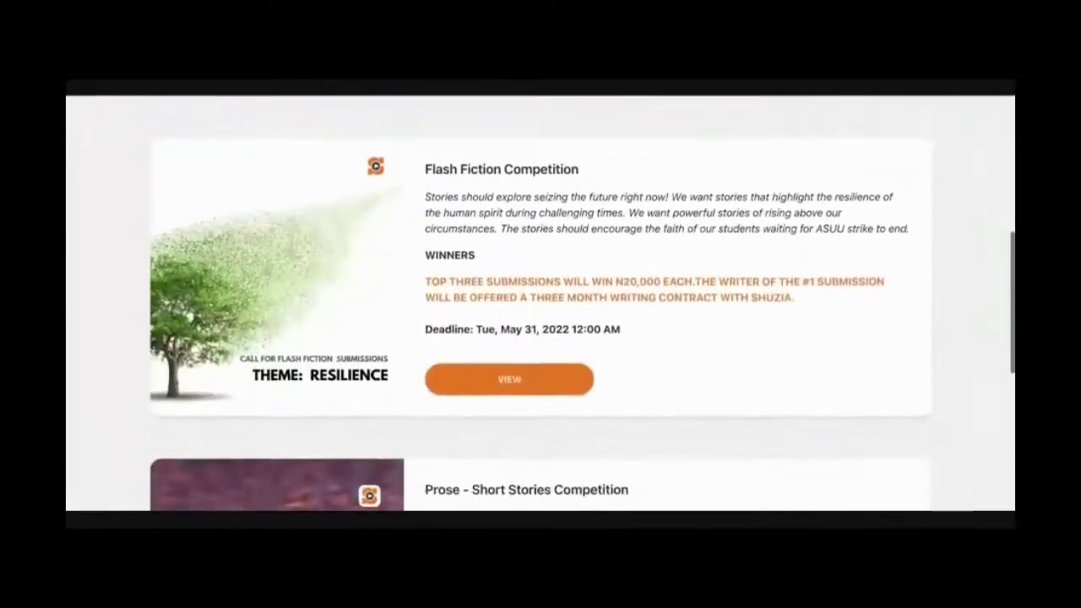
pyautogui.scroll(1, 540, 304)
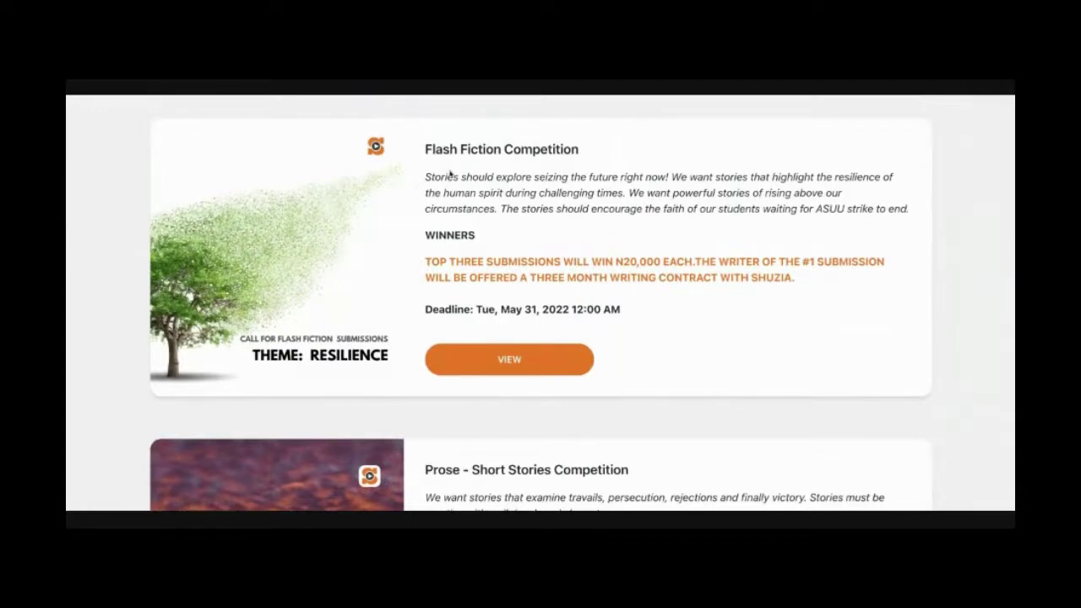
pyautogui.moveTo(426, 177); pyautogui.dragTo(909, 208)
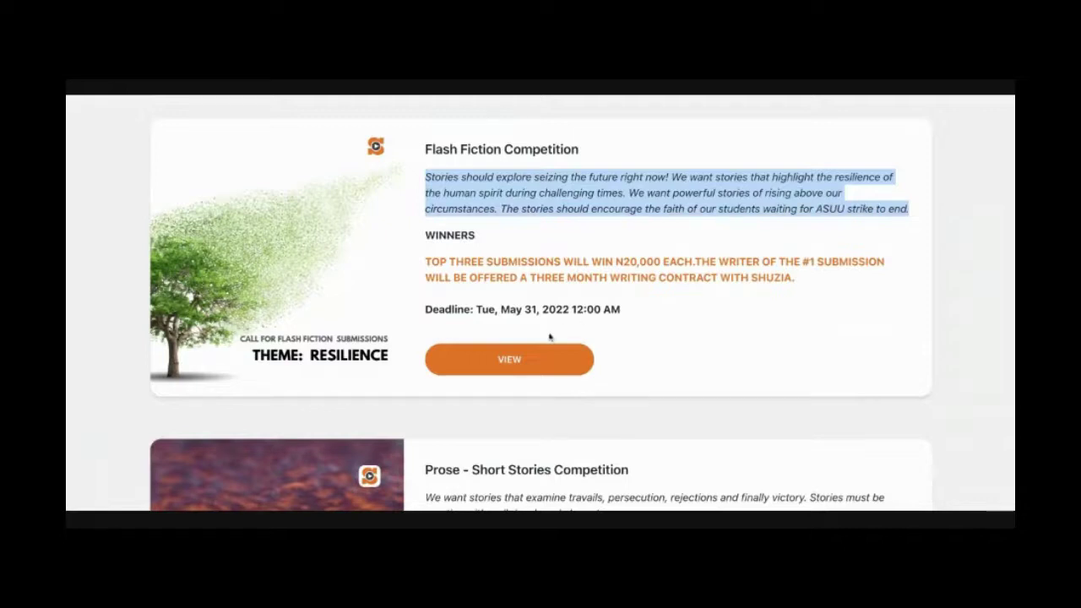
pyautogui.click(519, 371)
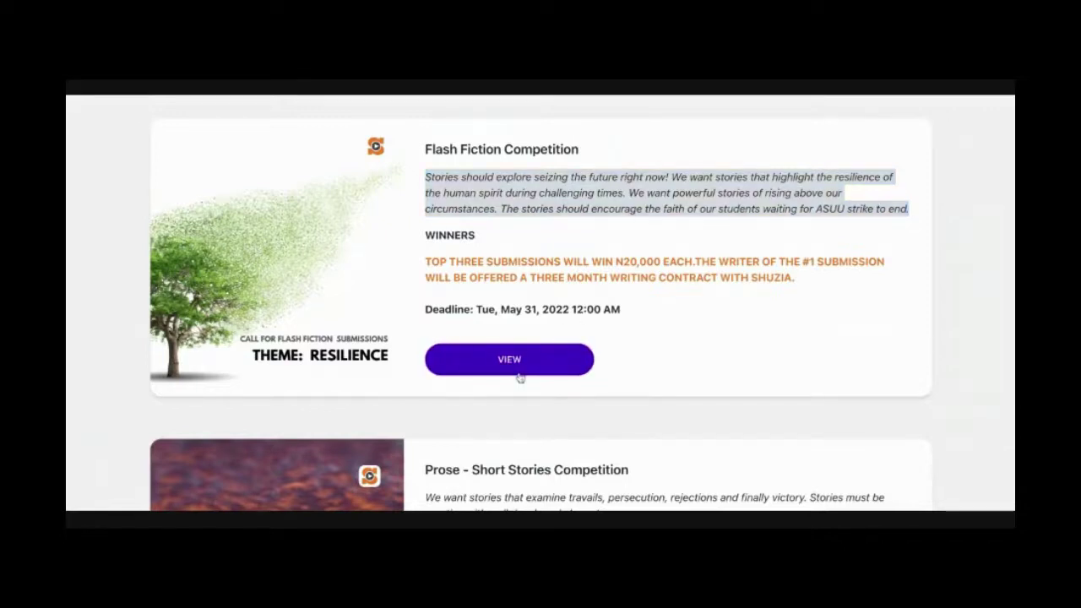
# - Review the Flash Fiction Competition's deadline, prizes, terms and conditions, and judges' profiles
pyautogui.scroll(-2, 579, 326)
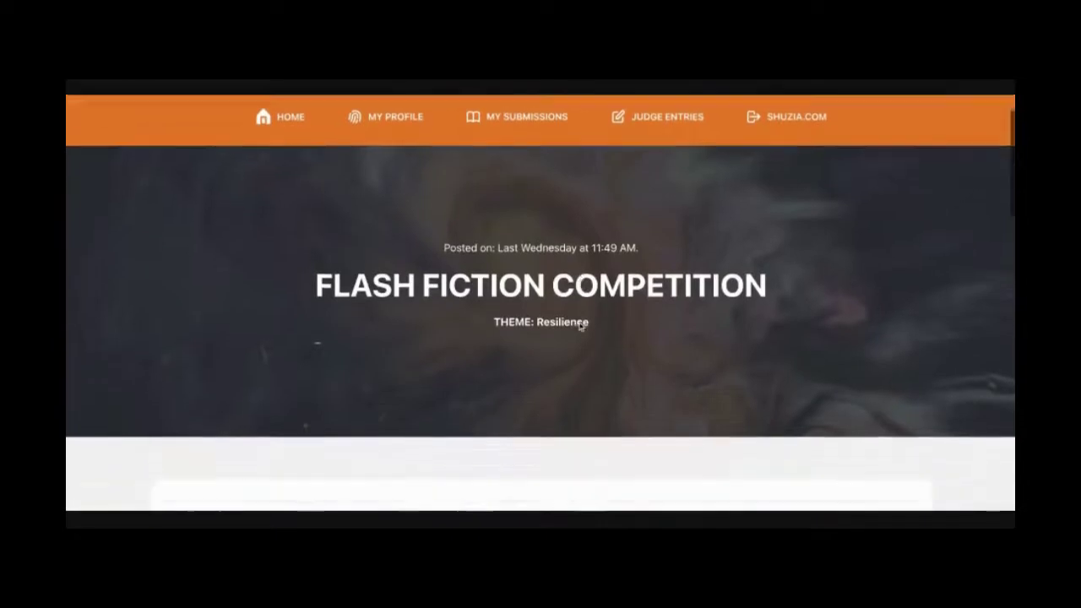
pyautogui.scroll(-3, 579, 326)
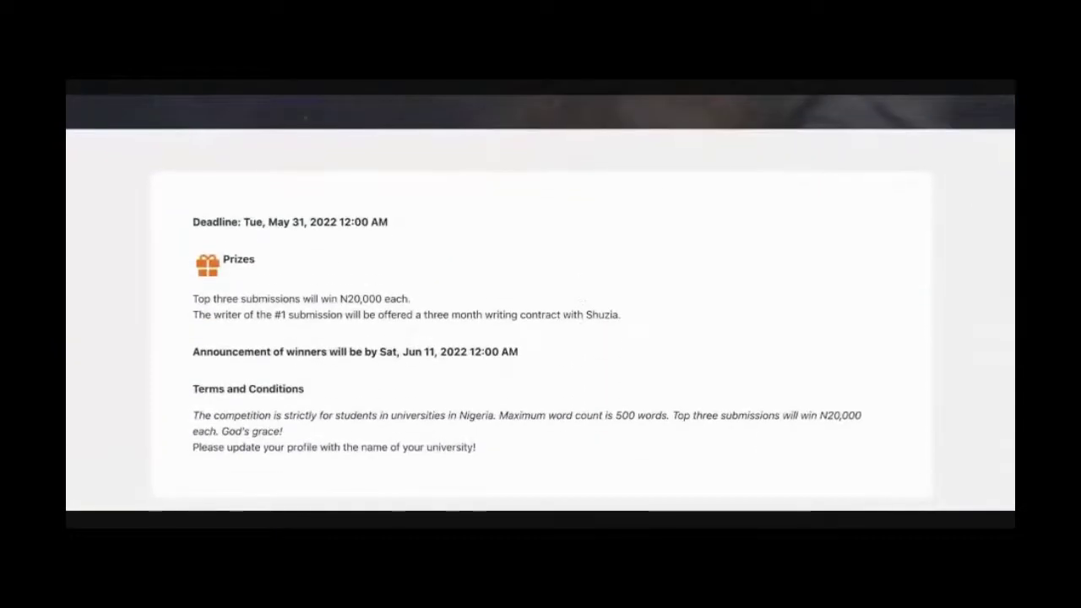
pyautogui.scroll(-1, 540, 303)
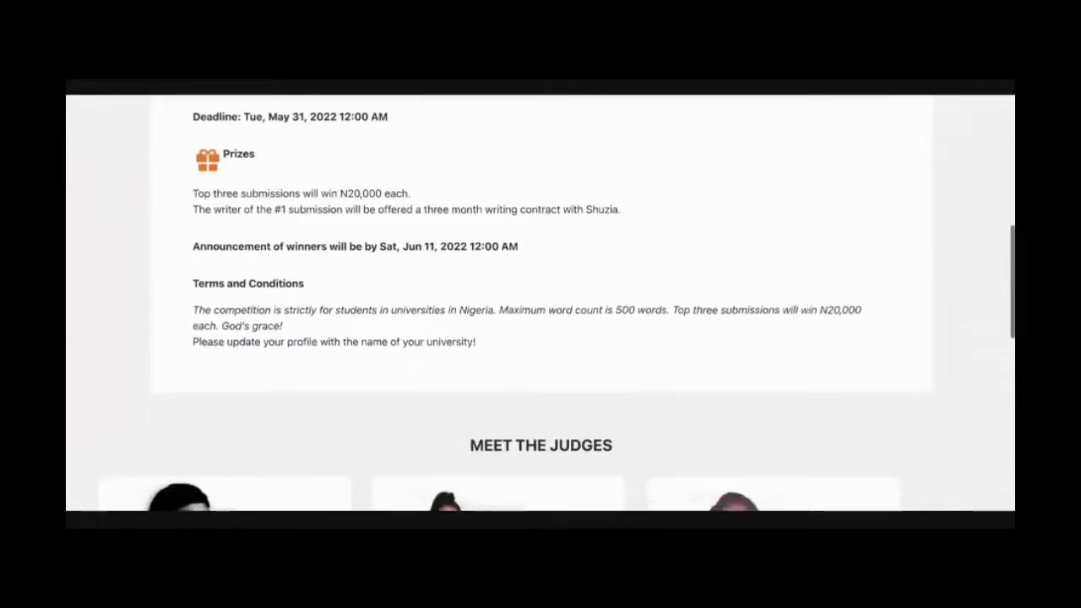
pyautogui.scroll(-1, 349, 263)
pyautogui.scroll(-1, 349, 263)
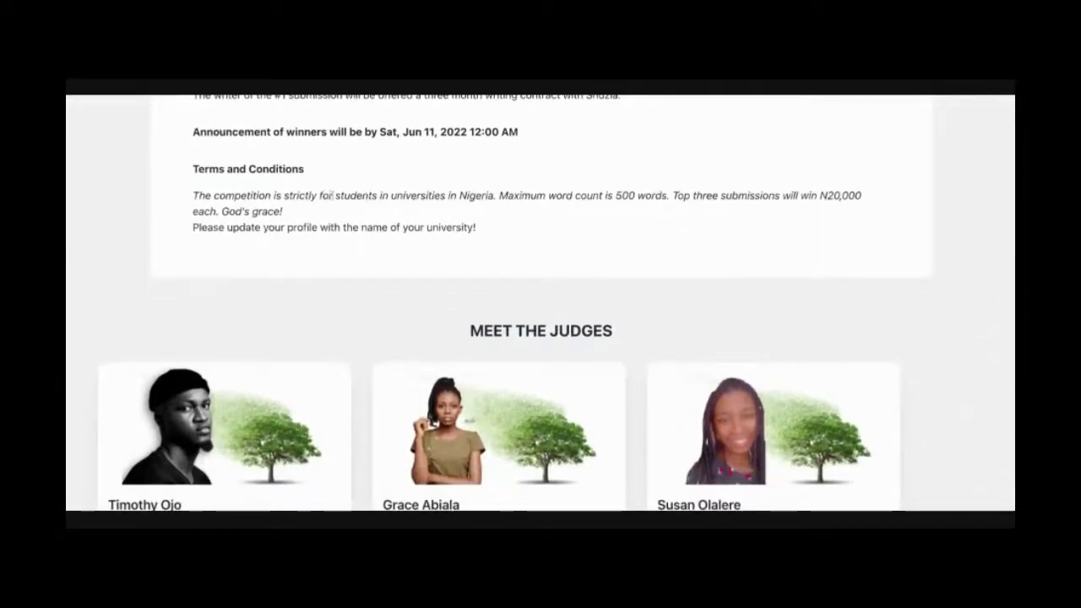
pyautogui.scroll(-1, 331, 195)
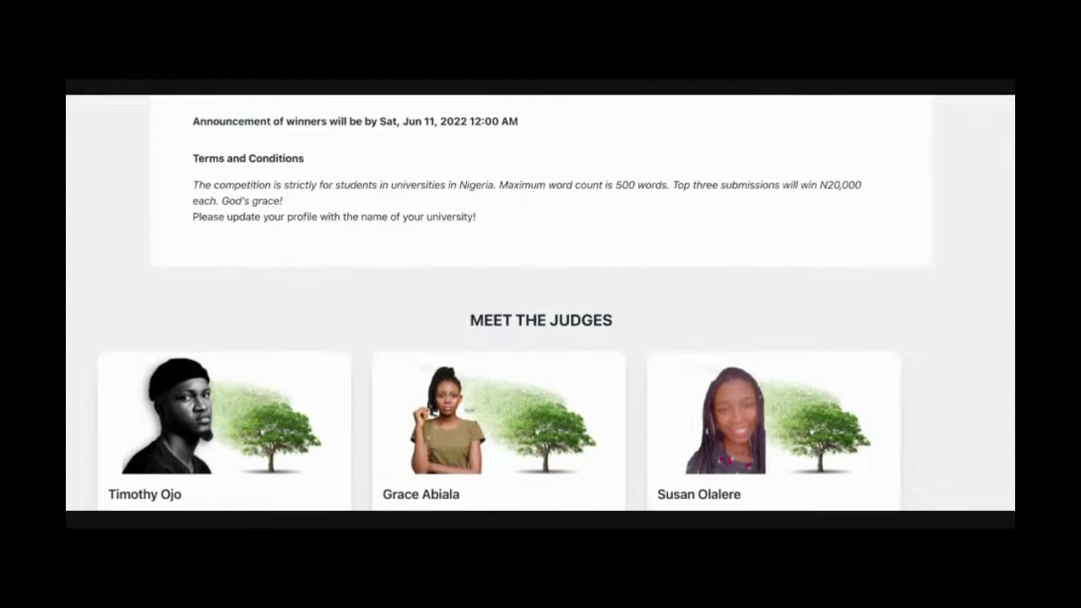
pyautogui.scroll(-2, 647, 239)
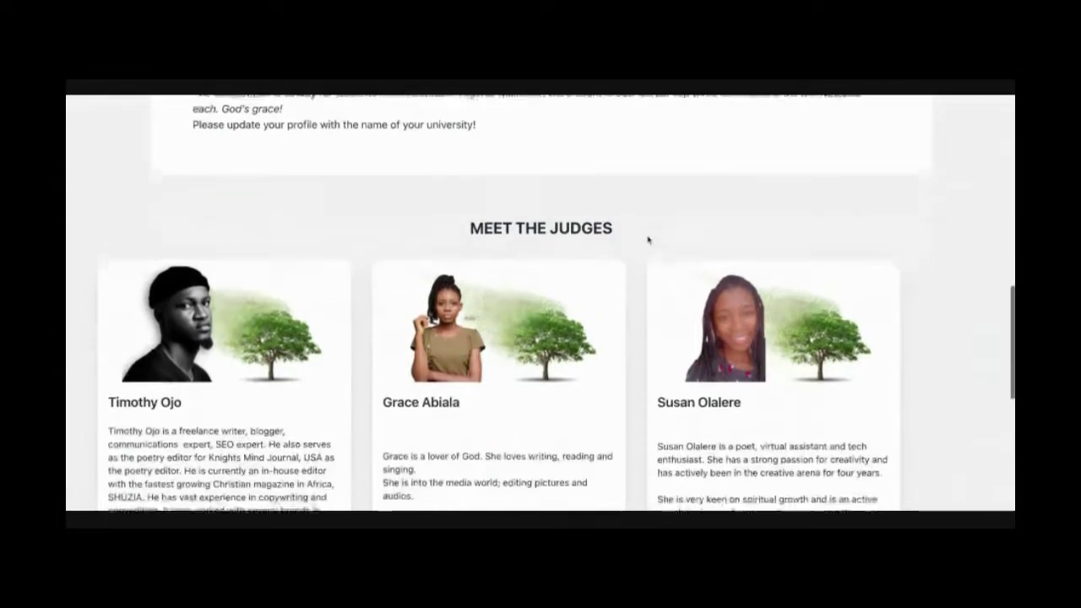
pyautogui.scroll(-3, 648, 239)
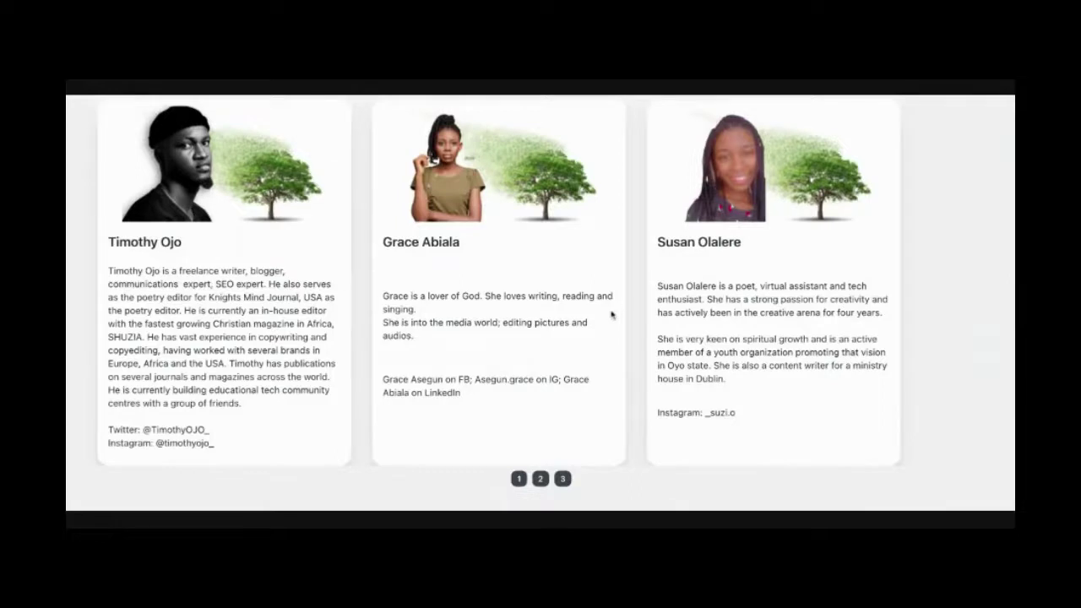
# - Open the Flash Fiction Competition's entry form and submit an entry titled "Hello" with the content "Hiya"
pyautogui.scroll(-5, 611, 311)
pyautogui.click(587, 330)
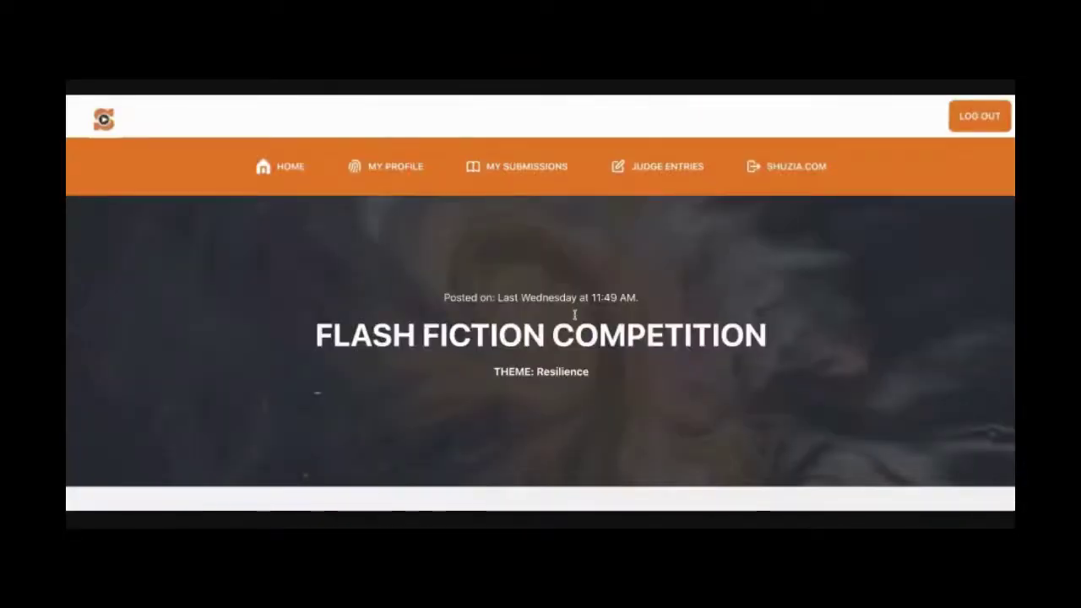
pyautogui.scroll(-5, 574, 315)
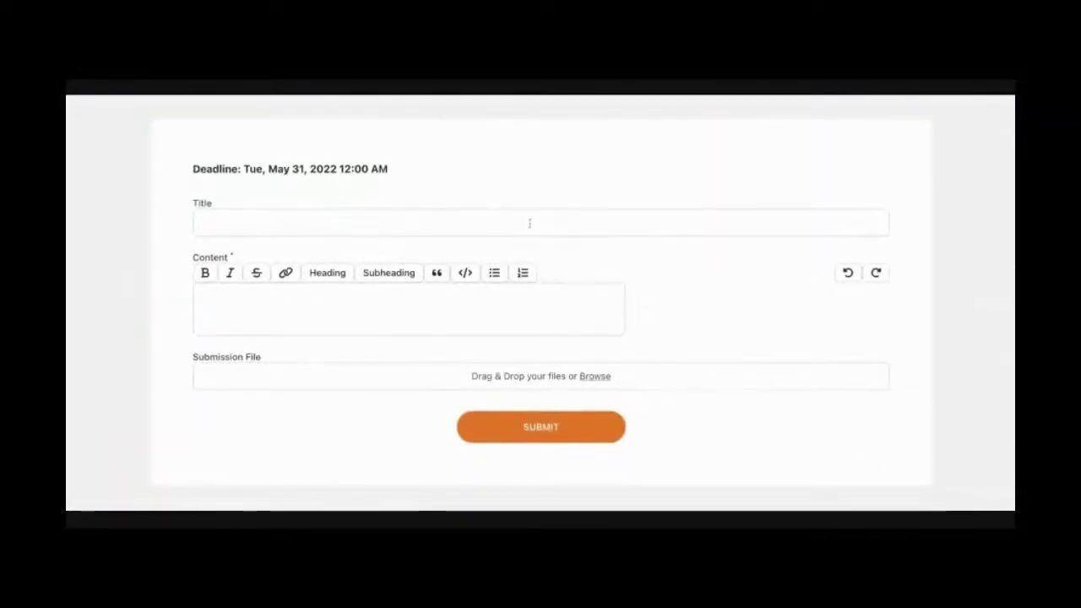
pyautogui.click(529, 223)
pyautogui.write('Hello')
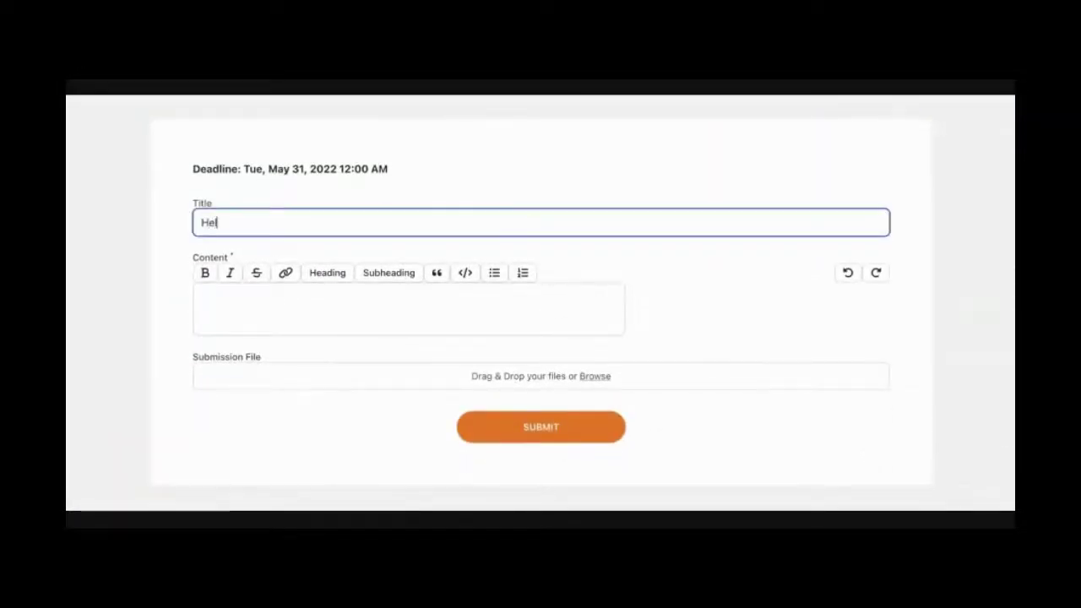
pyautogui.click(507, 311)
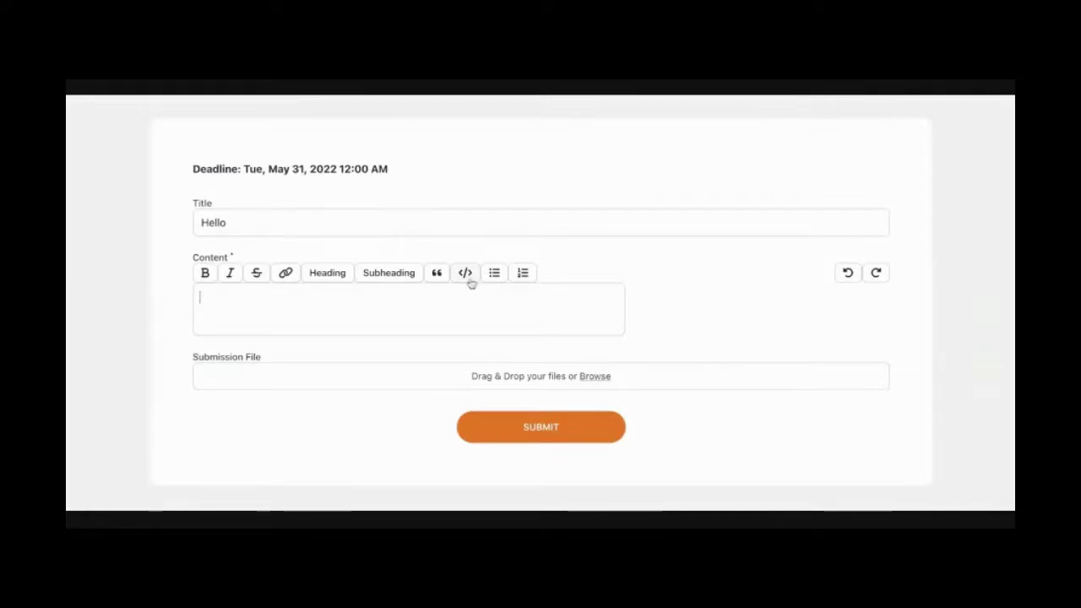
pyautogui.write('Hiya')
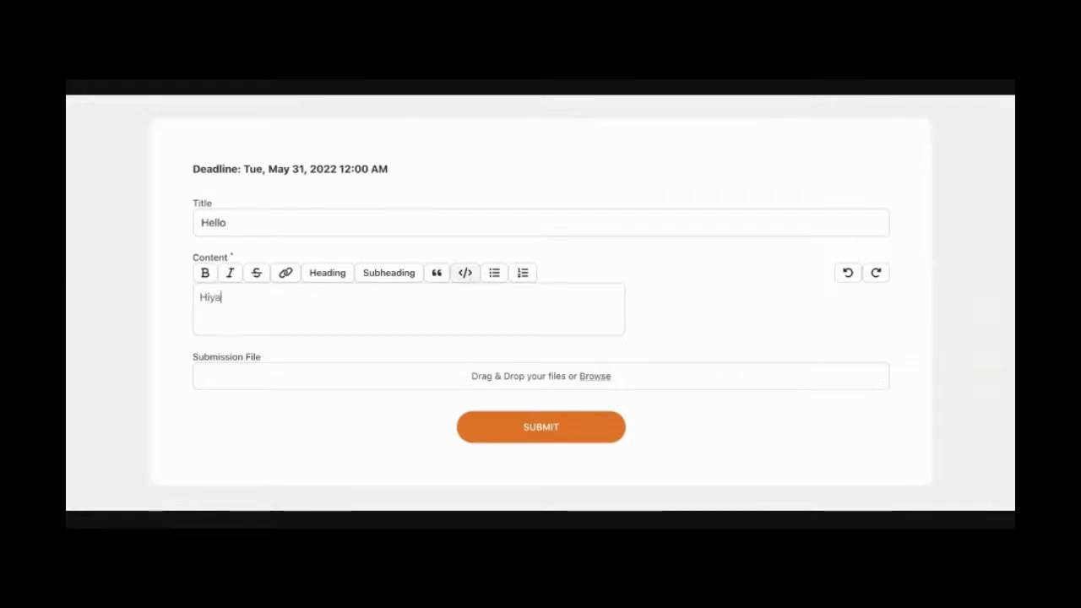
pyautogui.click(567, 434)
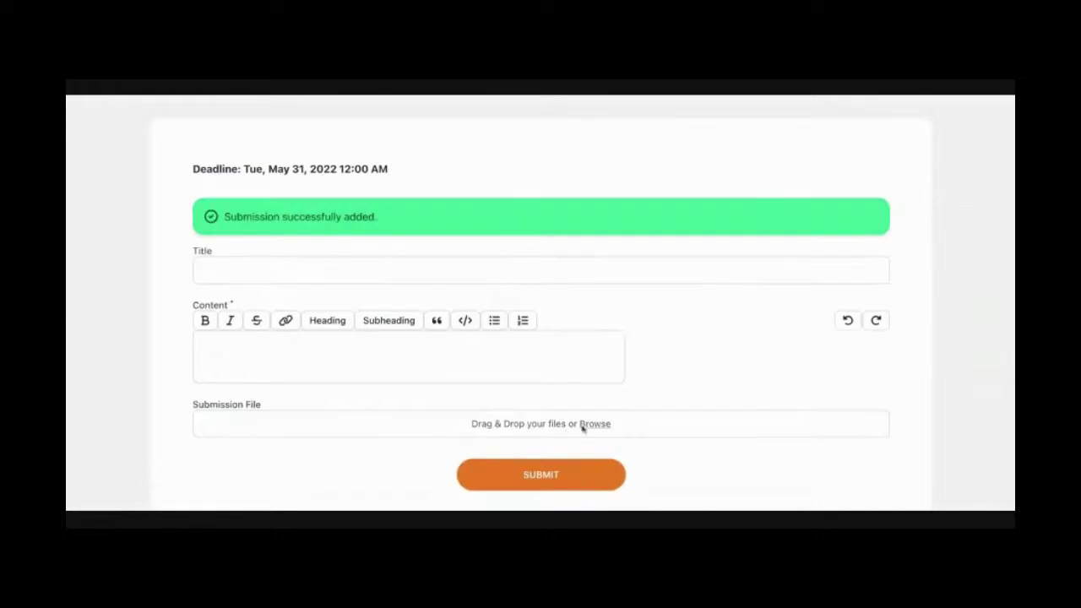
# - Open the Resilience entry from the account's own submissions and check its content and judges' comments
pyautogui.scroll(-4, 673, 340)
pyautogui.scroll(2, 674, 340)
pyautogui.scroll(5, 674, 340)
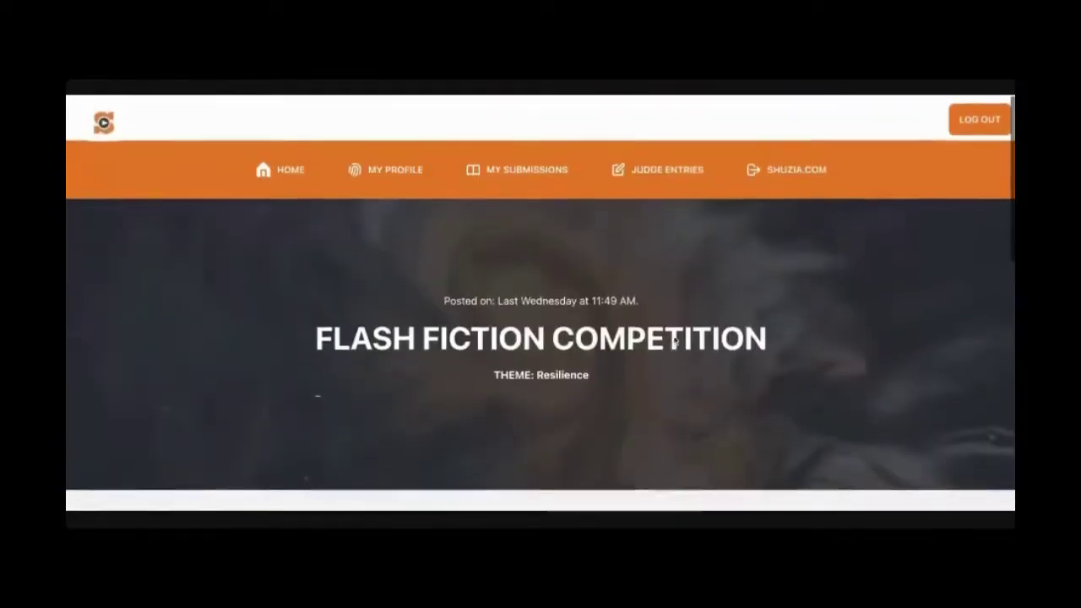
pyautogui.click(530, 169)
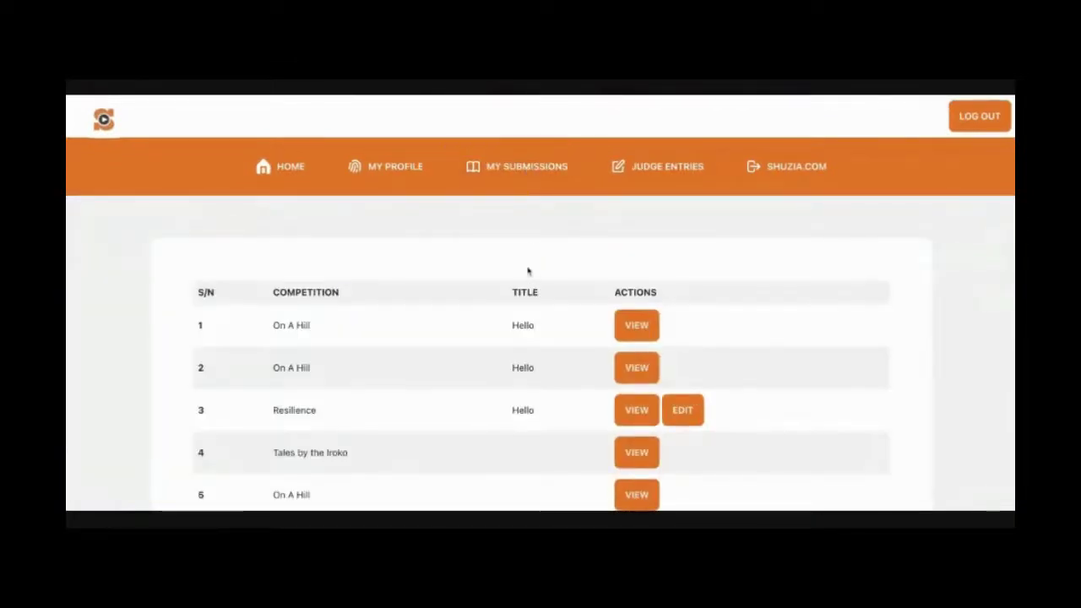
pyautogui.scroll(-2, 528, 276)
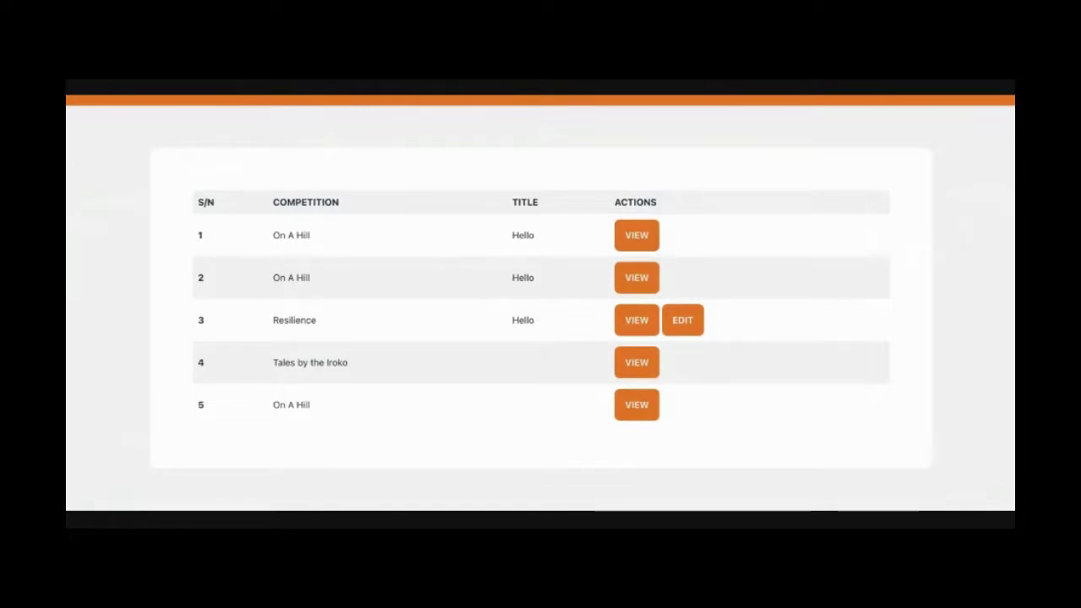
pyautogui.click(636, 326)
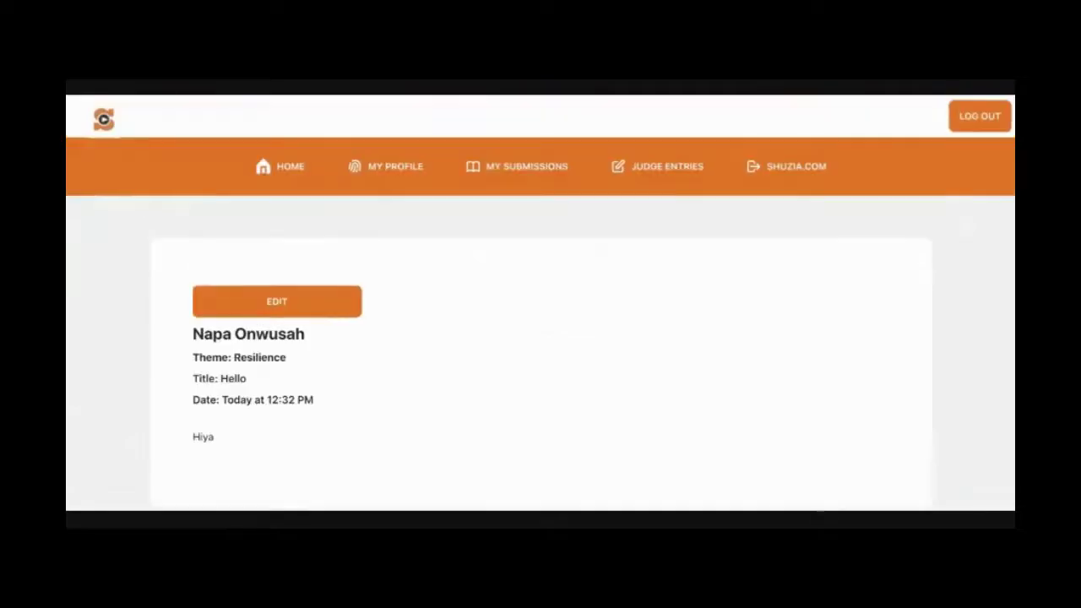
pyautogui.scroll(-10, 583, 330)
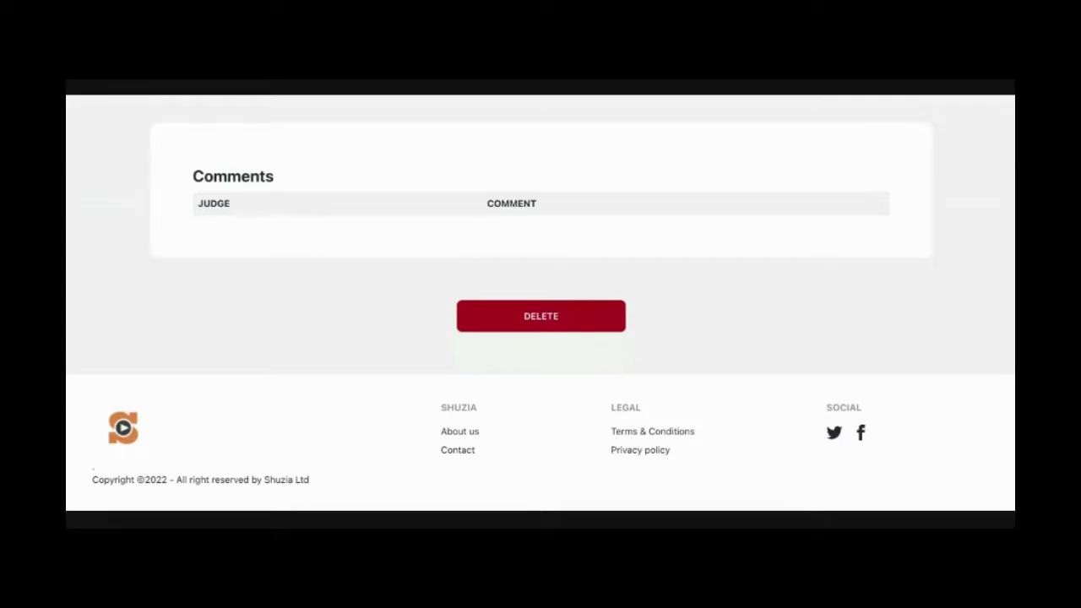
pyautogui.scroll(10, 493, 282)
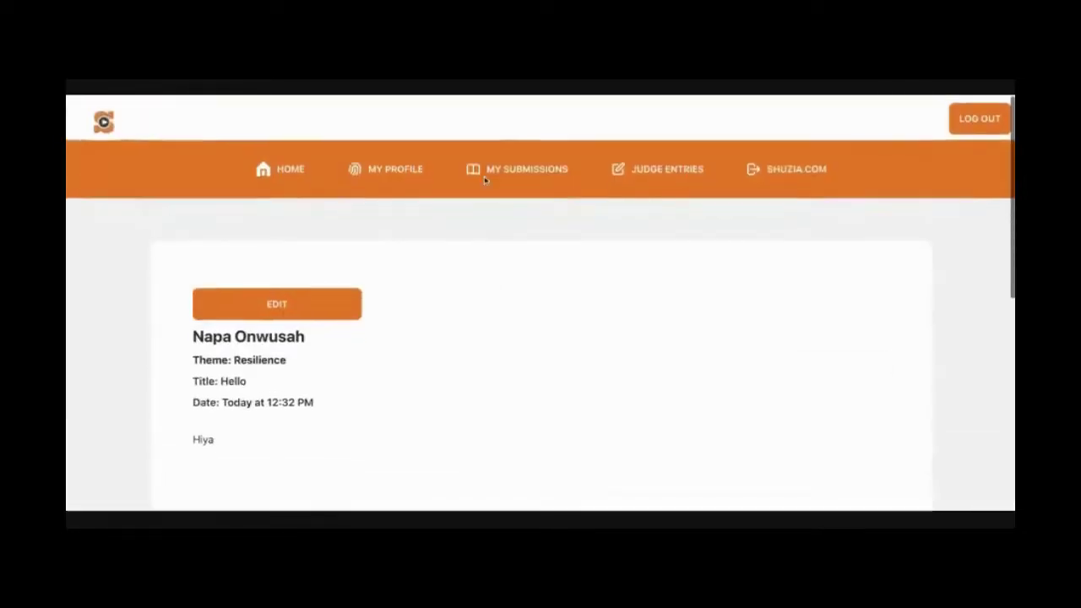
# - Return to the account's own submissions and view the untitled On A Hill entry with its judges' comments
pyautogui.click(510, 175)
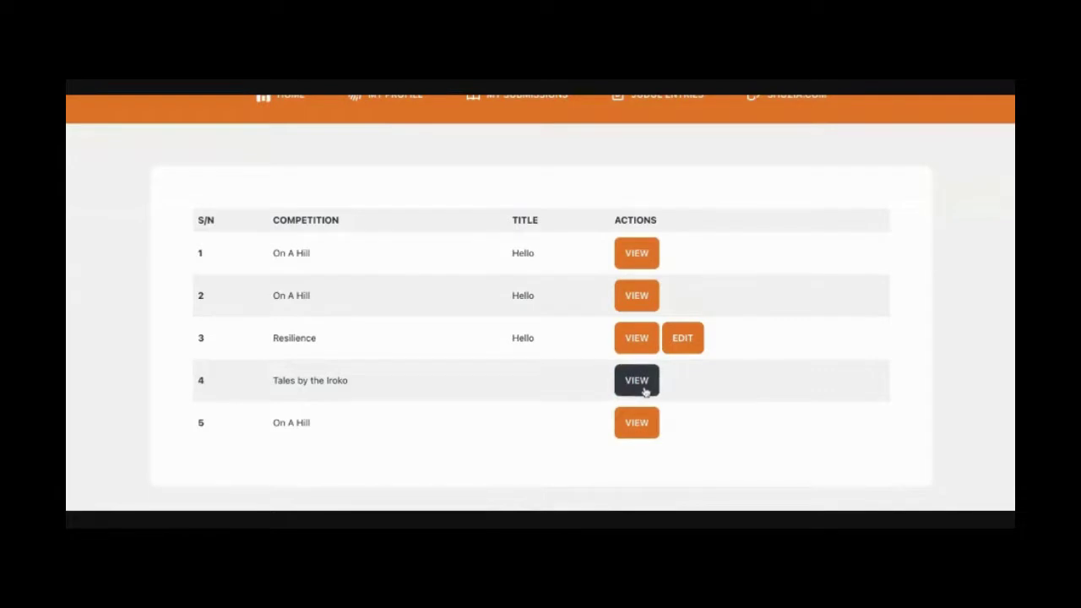
pyautogui.scroll(-3, 627, 366)
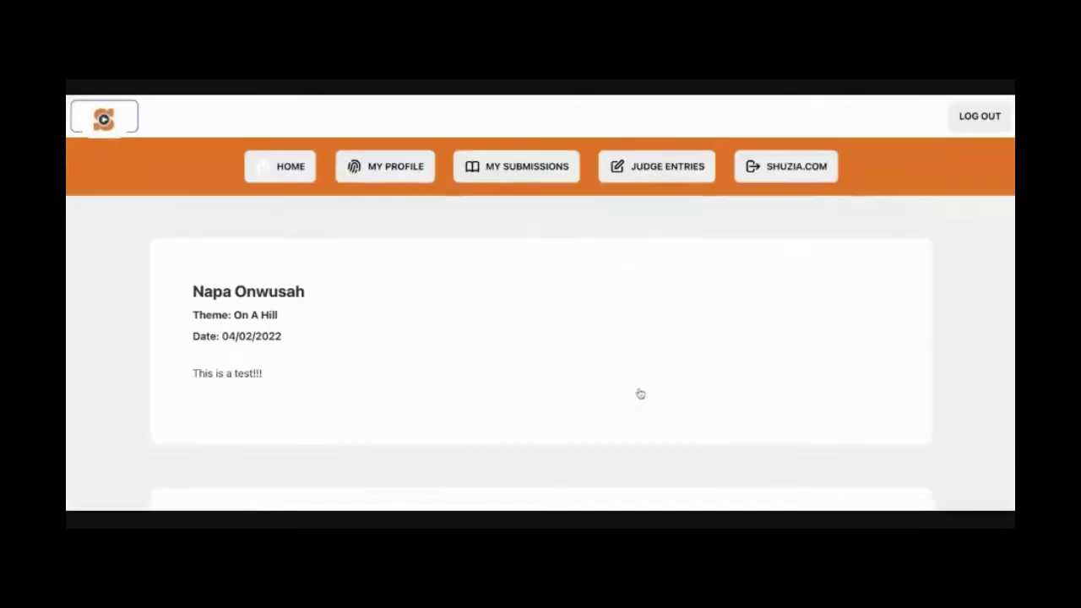
pyautogui.scroll(-5, 640, 394)
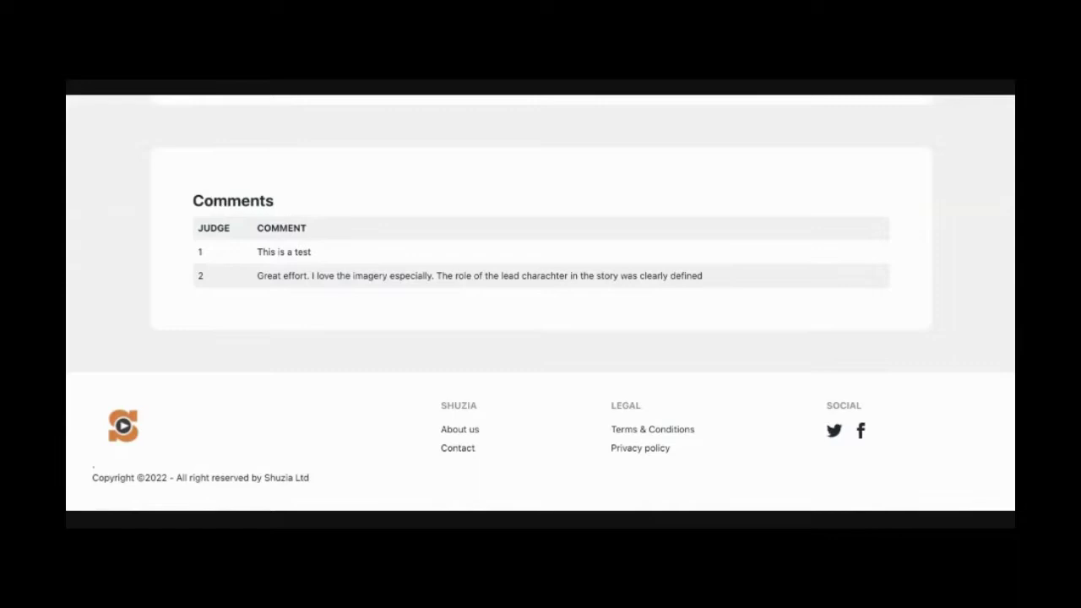
pyautogui.scroll(1, 540, 304)
pyautogui.scroll(10, 540, 304)
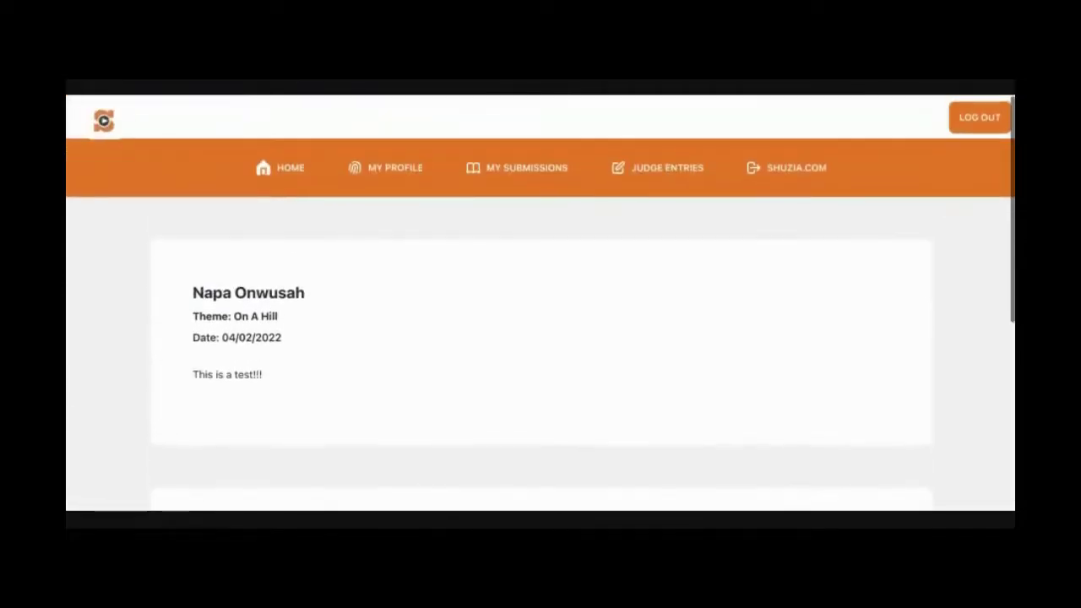